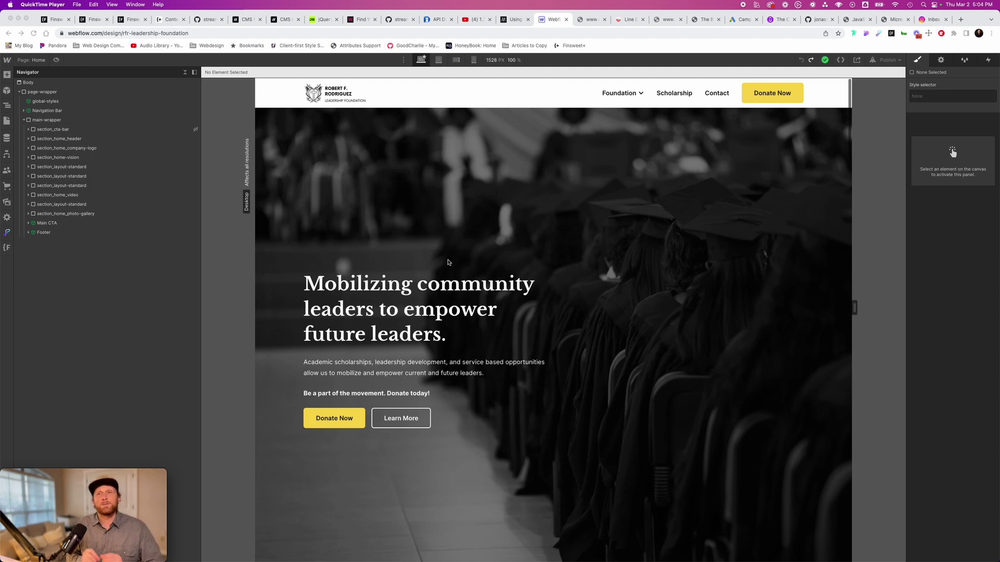
Select the hero heading to show its heading_style-h2 and text-color-white classes.
{"action": "left_click", "coordinate": [447, 283]}
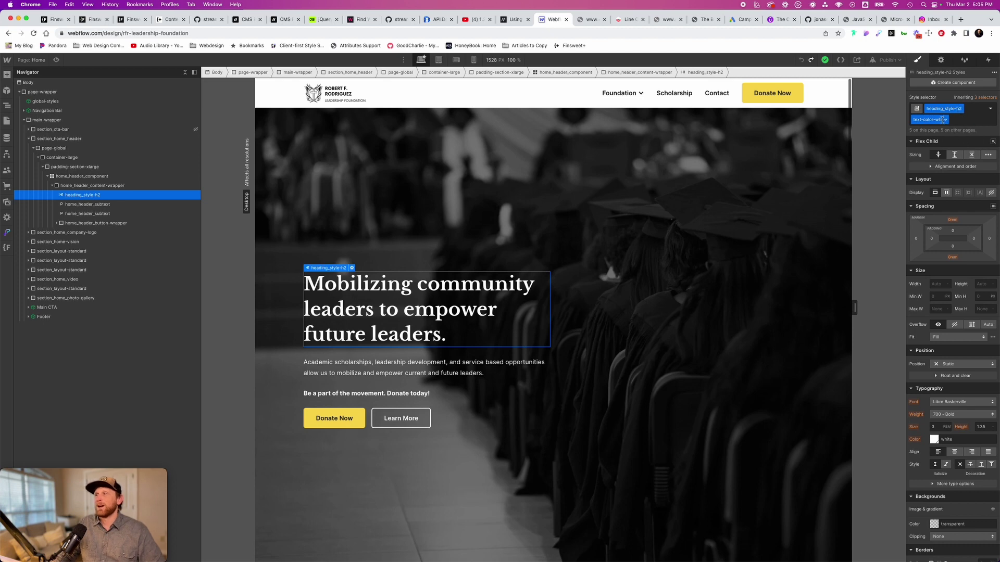
{"action": "left_click", "coordinate": [59, 139]}
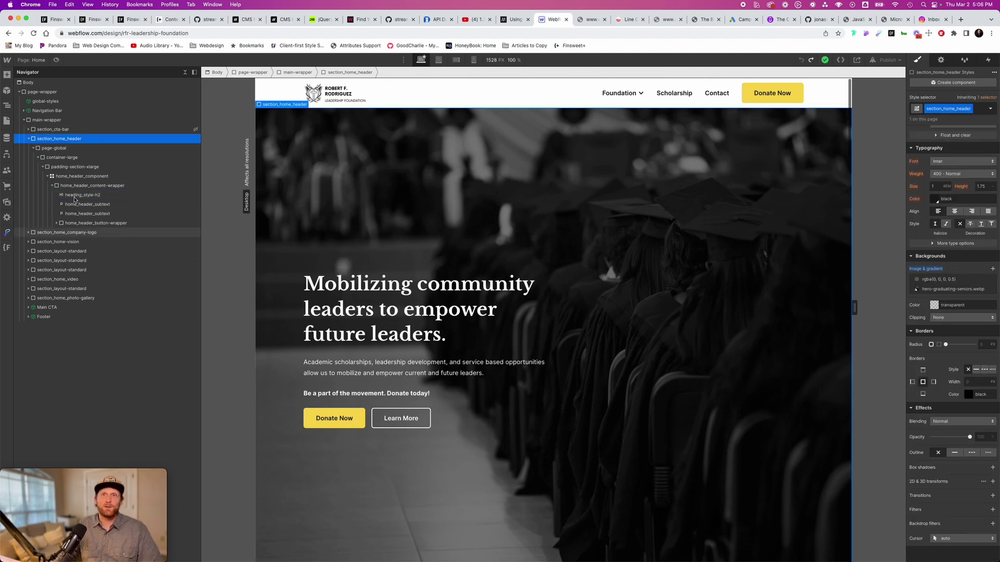
{"action": "left_click", "coordinate": [28, 139]}
{"action": "left_click", "coordinate": [42, 121]}
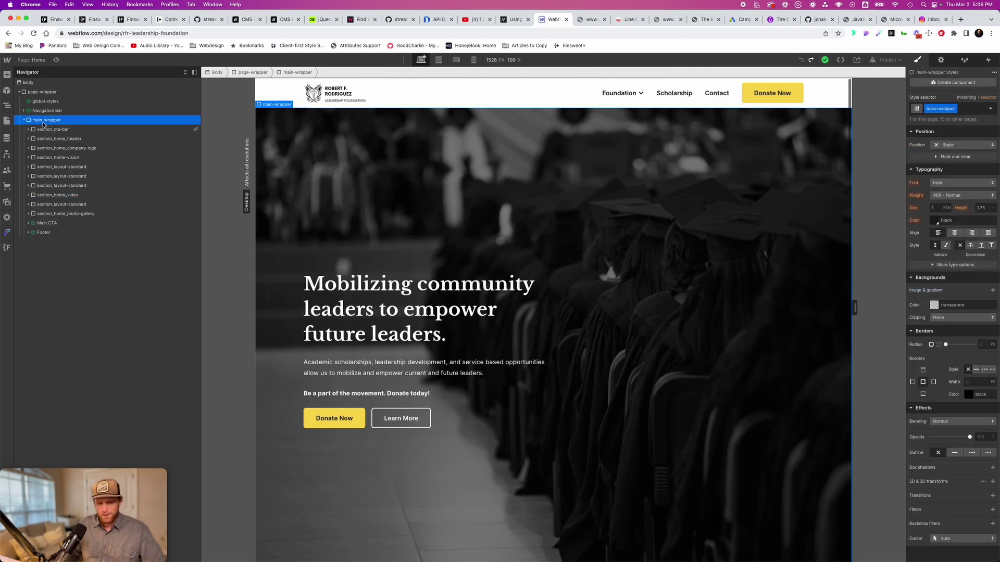
{"action": "key", "text": "super+k"}
{"action": "type", "text": "section"}
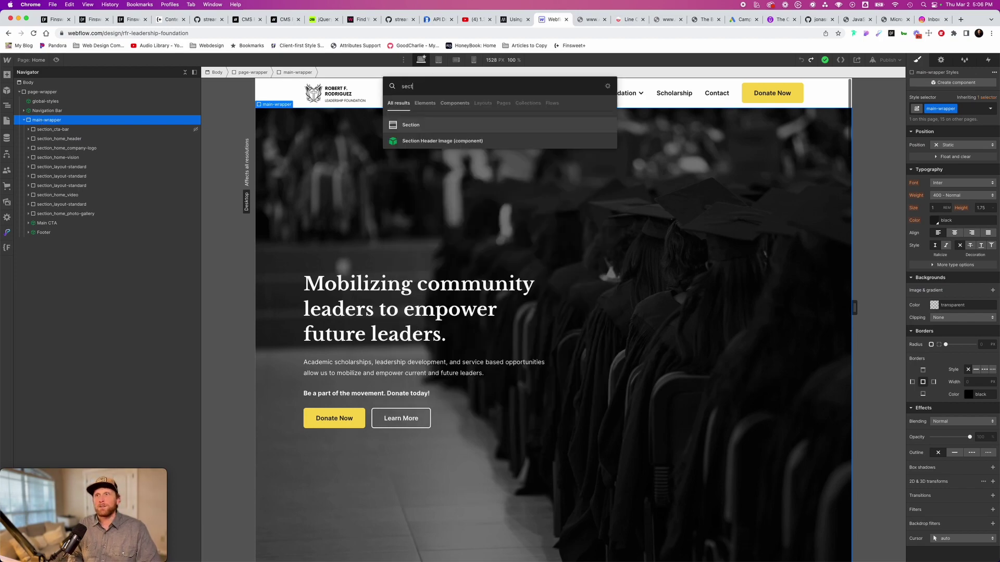
{"action": "key", "text": "BackSpace"}
{"action": "key", "text": "BackSpace"}
{"action": "key", "text": "BackSpace"}
{"action": "key", "text": "BackSpace"}
{"action": "key", "text": "BackSpace"}
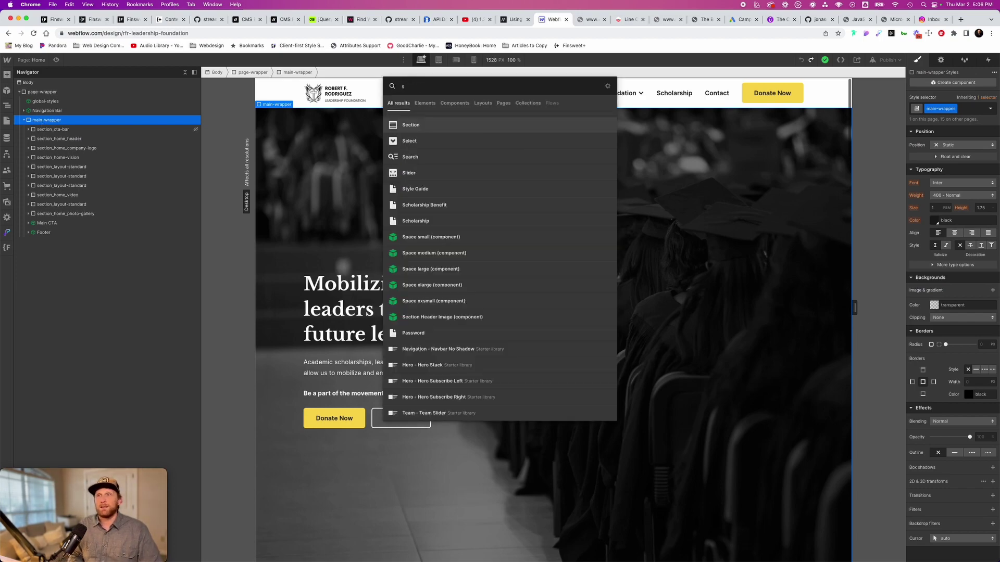
{"action": "type", "text": "div"}
{"action": "key", "text": "Return"}
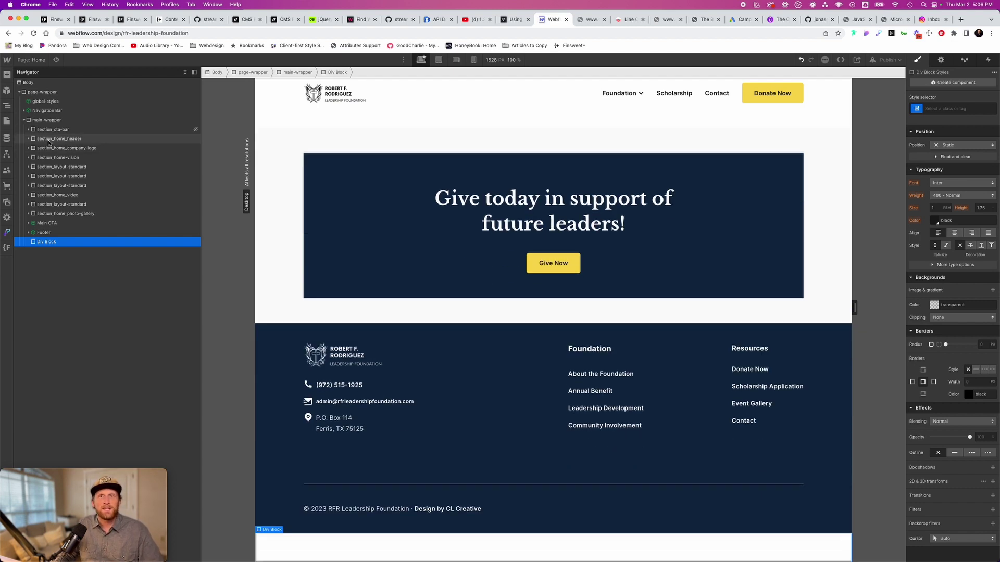
{"action": "left_click", "coordinate": [49, 139]}
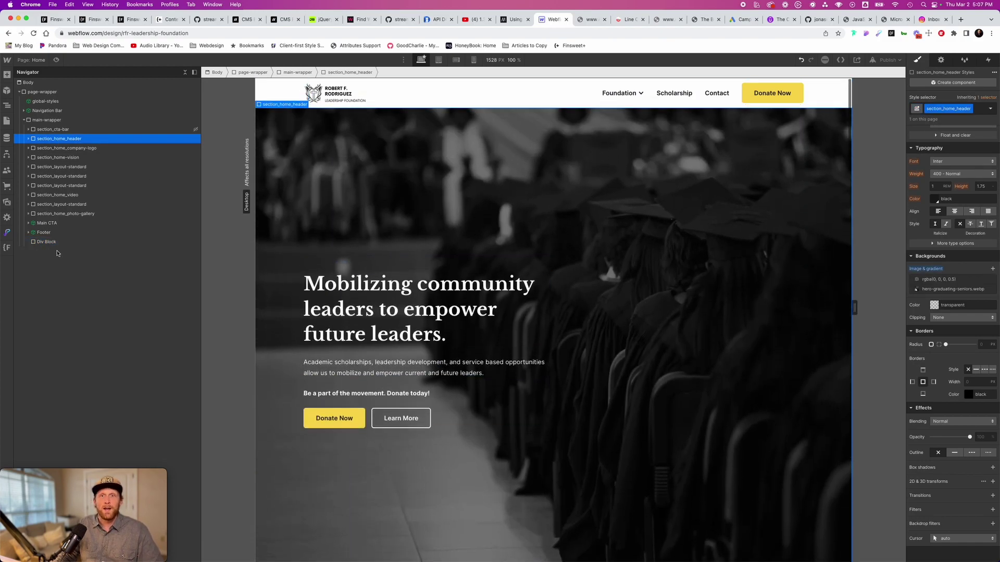
{"action": "left_click", "coordinate": [46, 242]}
{"action": "left_click", "coordinate": [953, 108]}
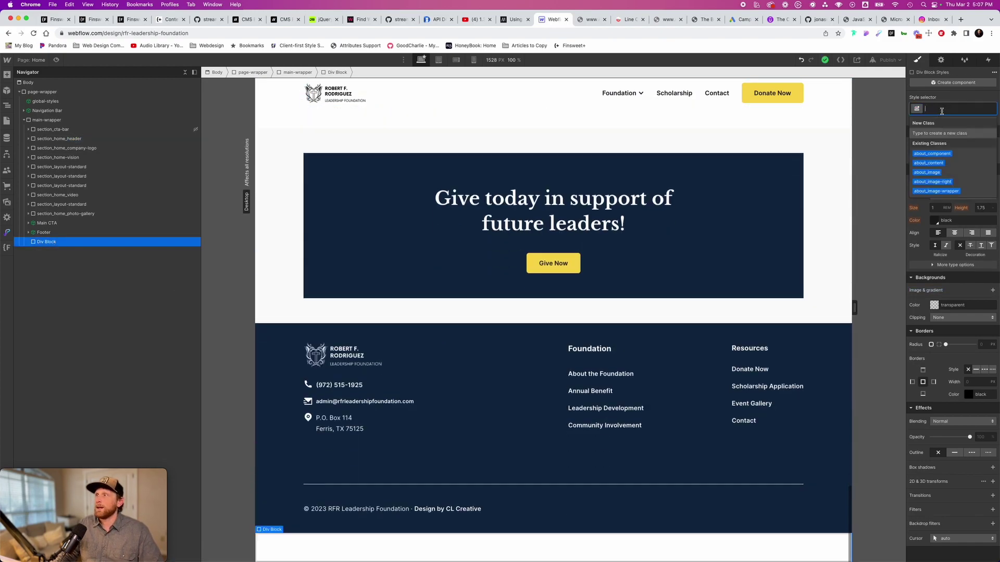
{"action": "left_click", "coordinate": [949, 125]}
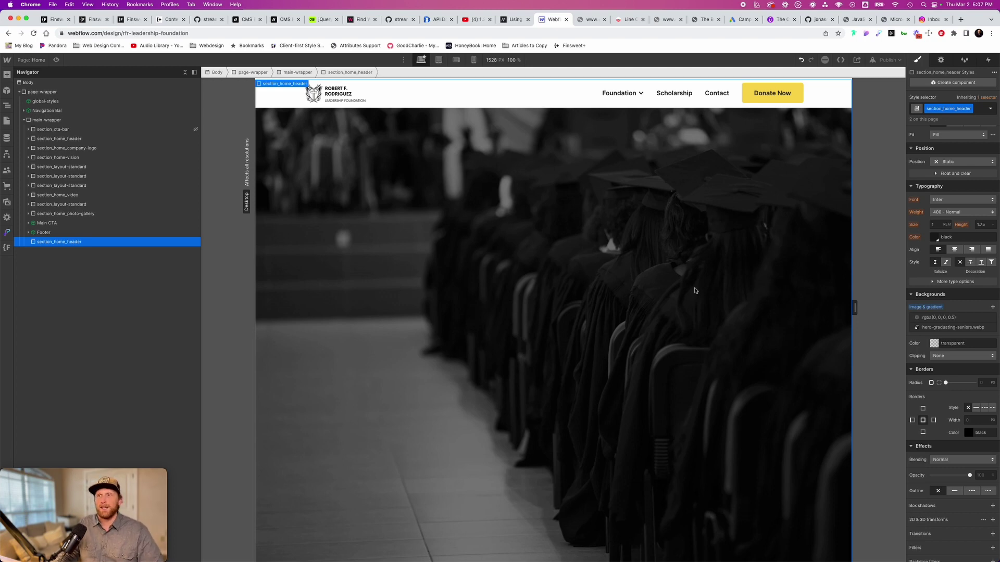
{"action": "scroll", "coordinate": [963, 302], "scroll_direction": "up", "scroll_amount": 5}
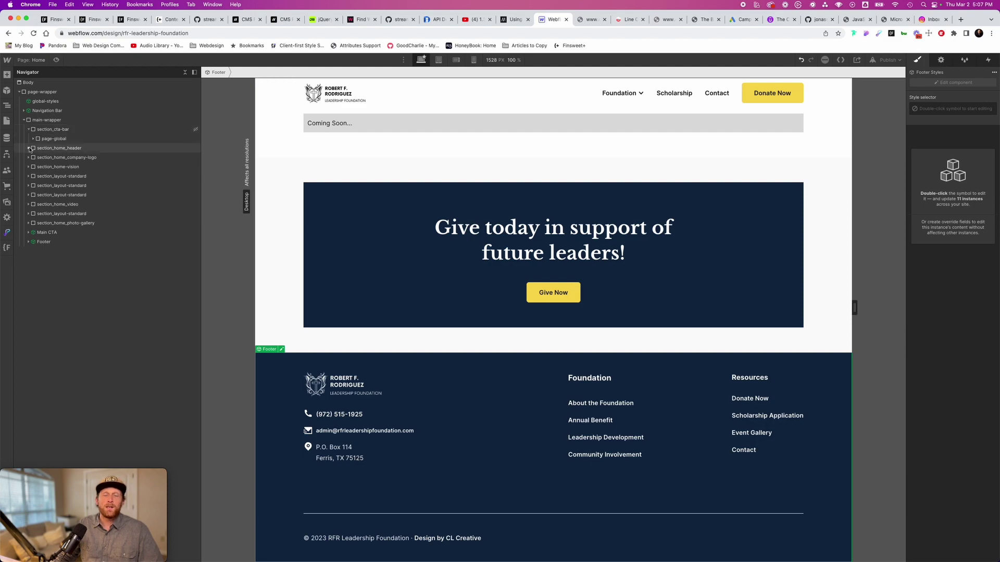
Expand section_home_header and section_home_company-logo in the Navigator, then select the header's page-global wrapper.
{"action": "left_click", "coordinate": [30, 149]}
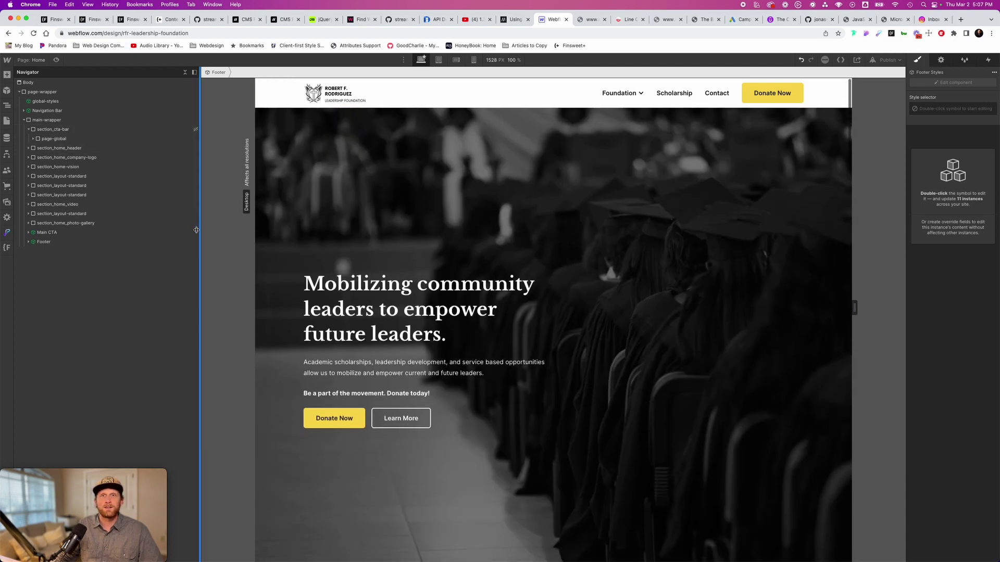
{"action": "left_click", "coordinate": [28, 148], "text": "alt"}
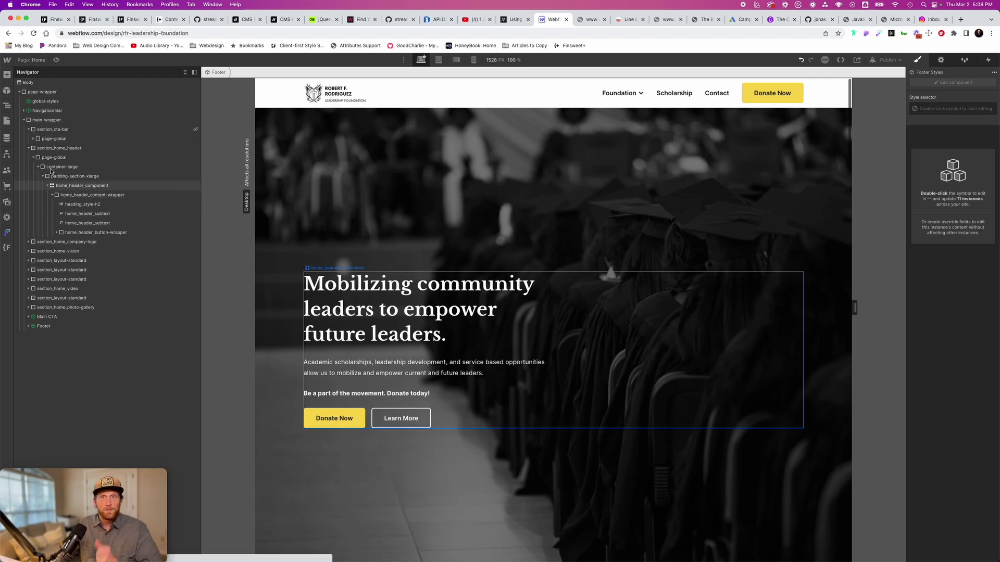
{"action": "left_click", "coordinate": [67, 242]}
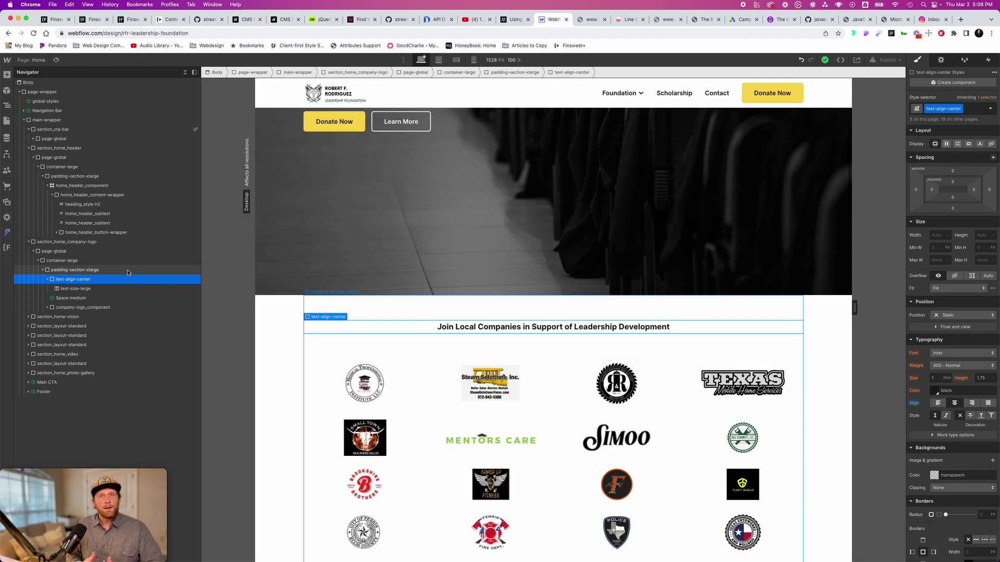
{"action": "left_click", "coordinate": [94, 157]}
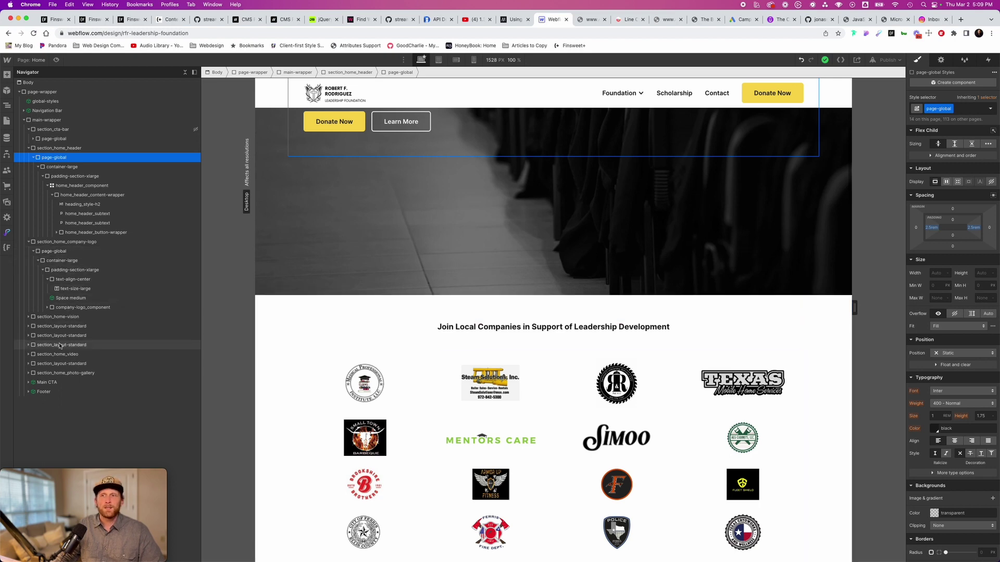
Narrow the canvas to 992 px, scroll through the sections, then select the hero's padding-section-xlarge wrapper.
{"action": "scroll", "coordinate": [370, 365], "scroll_direction": "up", "scroll_amount": 5}
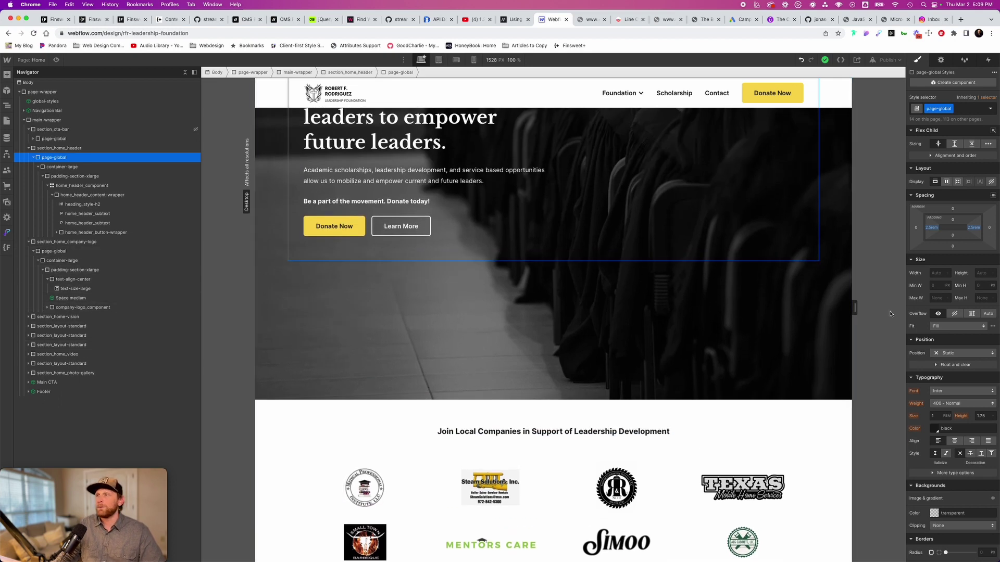
{"action": "left_click_drag", "start_coordinate": [858, 313], "coordinate": [728, 309]}
{"action": "scroll", "coordinate": [620, 411], "scroll_direction": "down", "scroll_amount": 15}
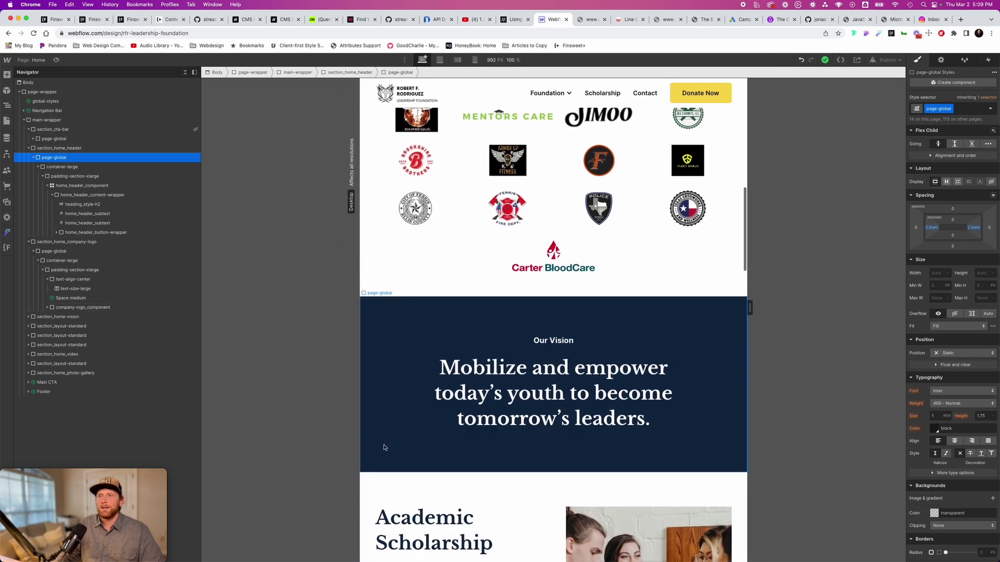
{"action": "scroll", "coordinate": [383, 450], "scroll_direction": "down", "scroll_amount": 5}
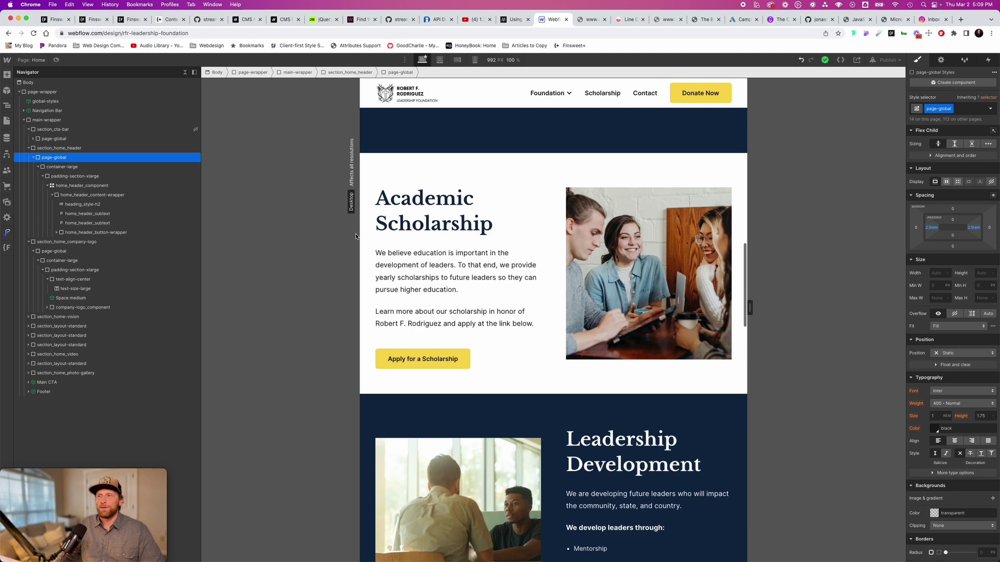
{"action": "scroll", "coordinate": [567, 433], "scroll_direction": "down", "scroll_amount": 10}
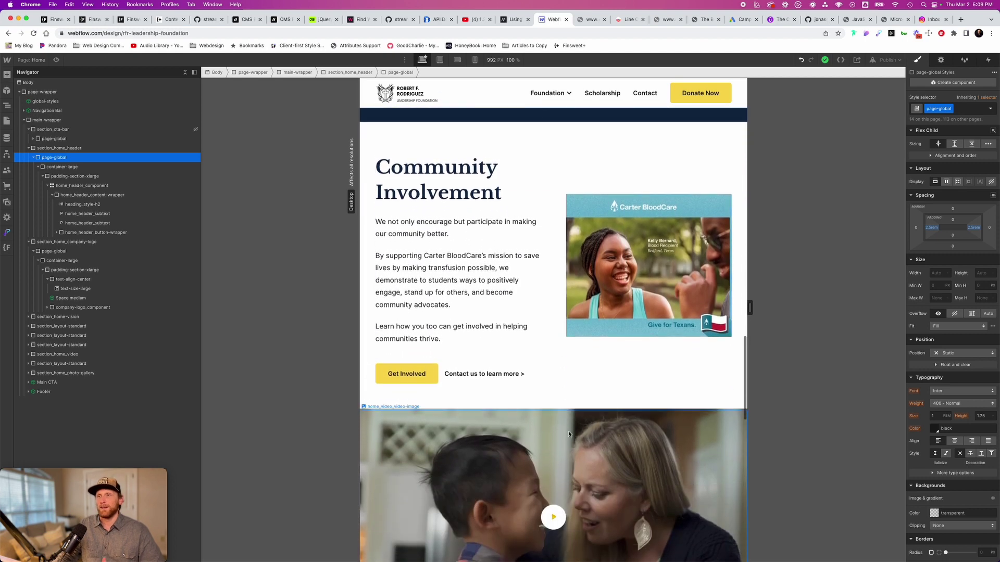
{"action": "scroll", "coordinate": [567, 430], "scroll_direction": "down", "scroll_amount": 3}
{"action": "scroll", "coordinate": [567, 430], "scroll_direction": "up", "scroll_amount": 10}
{"action": "scroll", "coordinate": [570, 433], "scroll_direction": "up", "scroll_amount": 3}
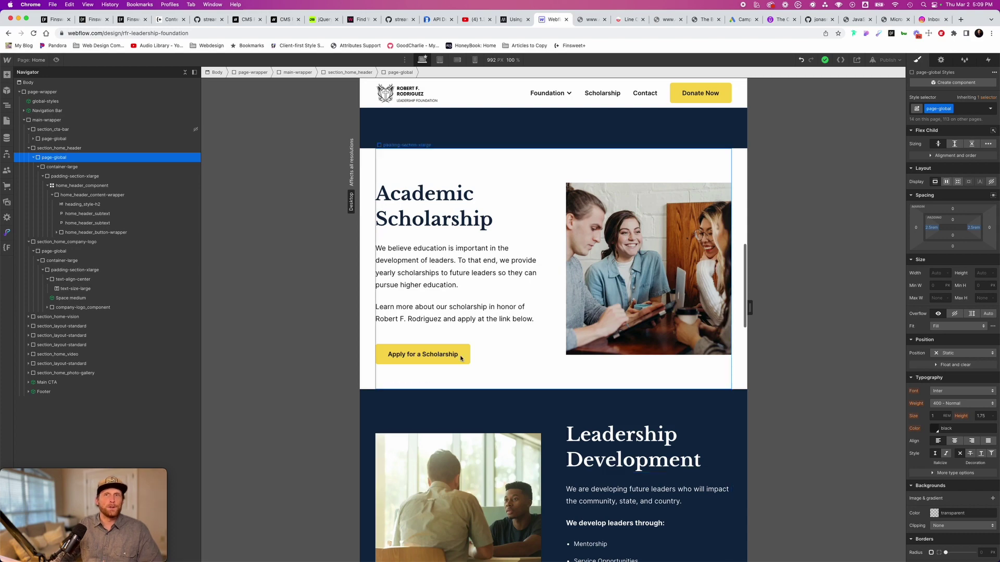
{"action": "left_click", "coordinate": [111, 180]}
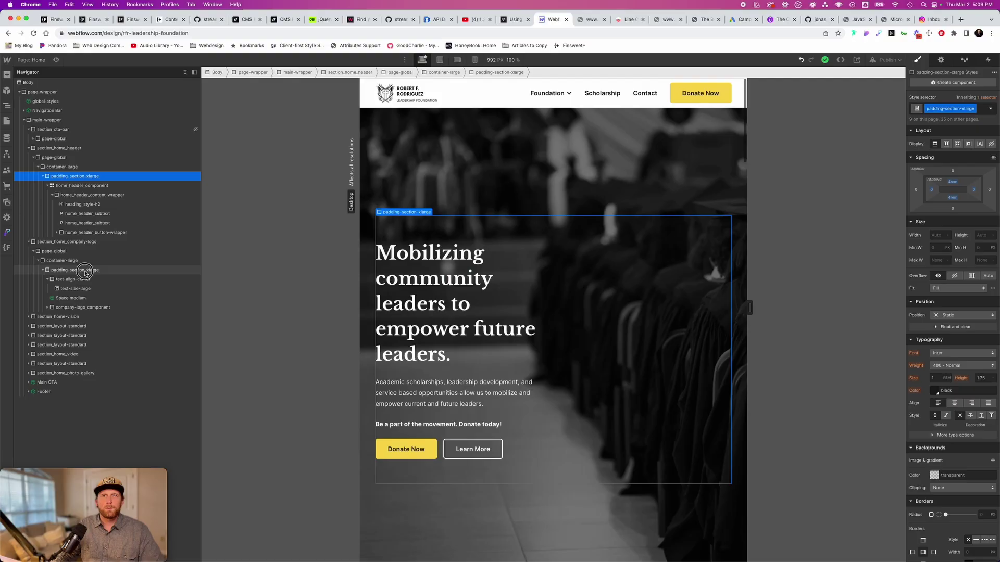
On the logo section's padding-section-xlarge class, set 8rem top and bottom padding at 1462 px and review.
{"action": "left_click", "coordinate": [75, 269]}
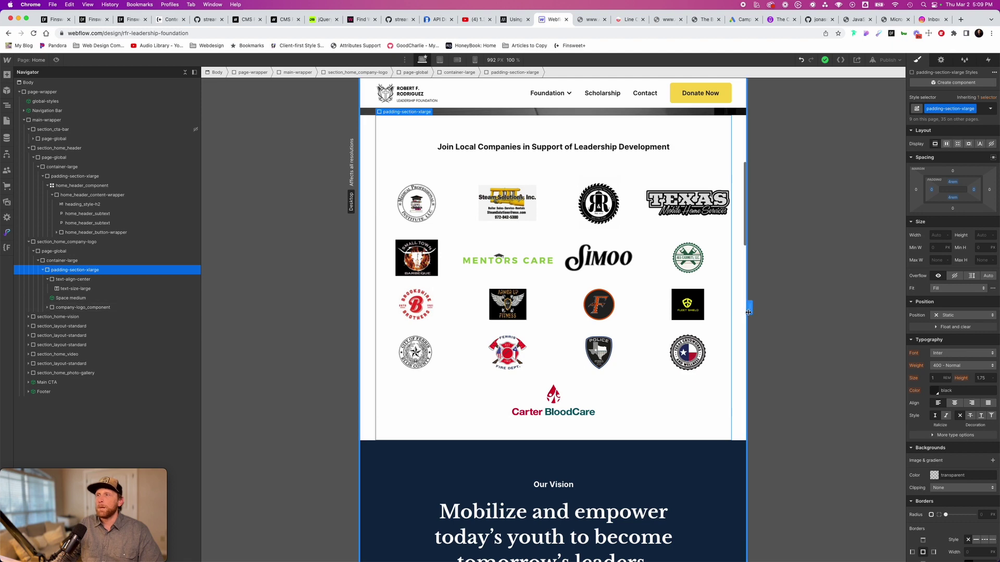
{"action": "left_click_drag", "start_coordinate": [750, 308], "coordinate": [837, 312]}
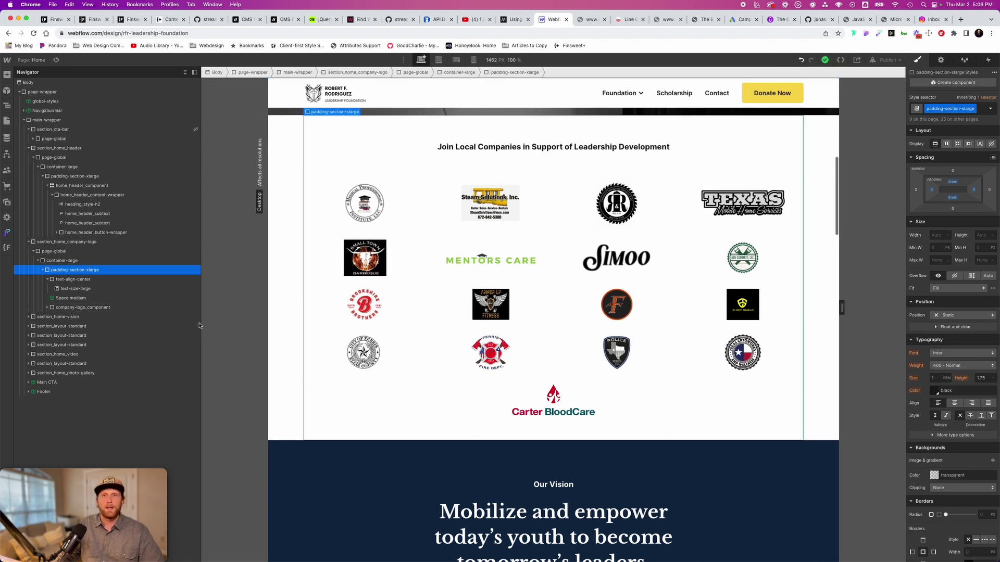
{"action": "left_click", "coordinate": [952, 181]}
{"action": "type", "text": "8"}
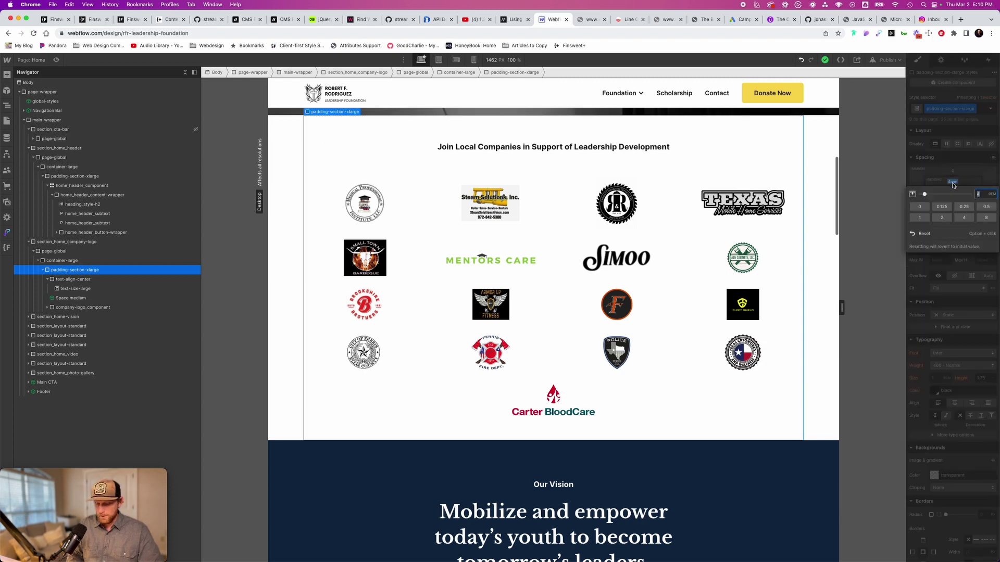
{"action": "key", "text": "Return"}
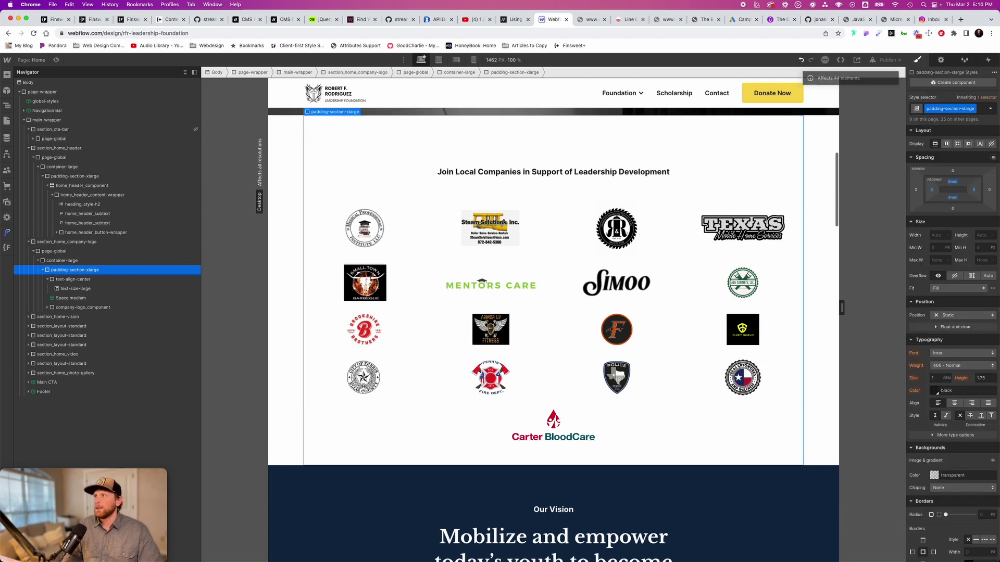
{"action": "left_click", "coordinate": [953, 197]}
{"action": "type", "text": "8"}
{"action": "key", "text": "Return"}
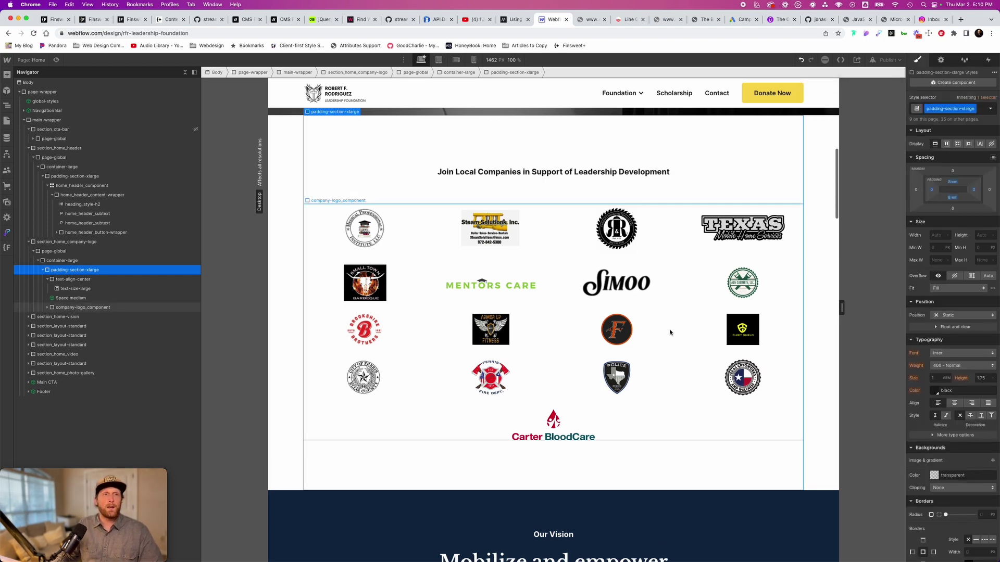
{"action": "scroll", "coordinate": [671, 333], "scroll_direction": "down", "scroll_amount": 7}
{"action": "scroll", "coordinate": [667, 345], "scroll_direction": "down", "scroll_amount": 10}
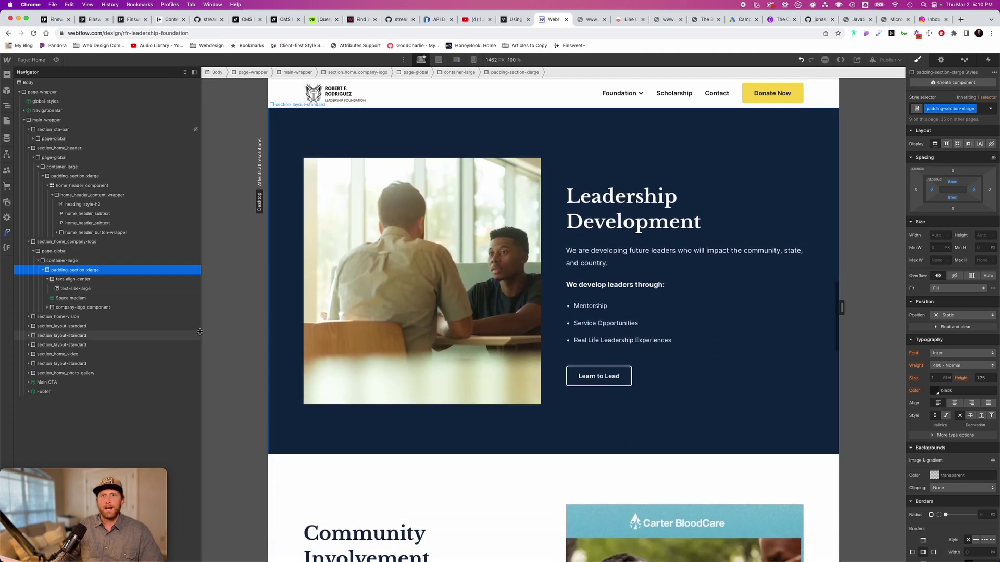
{"action": "scroll", "coordinate": [607, 489], "scroll_direction": "down", "scroll_amount": 6}
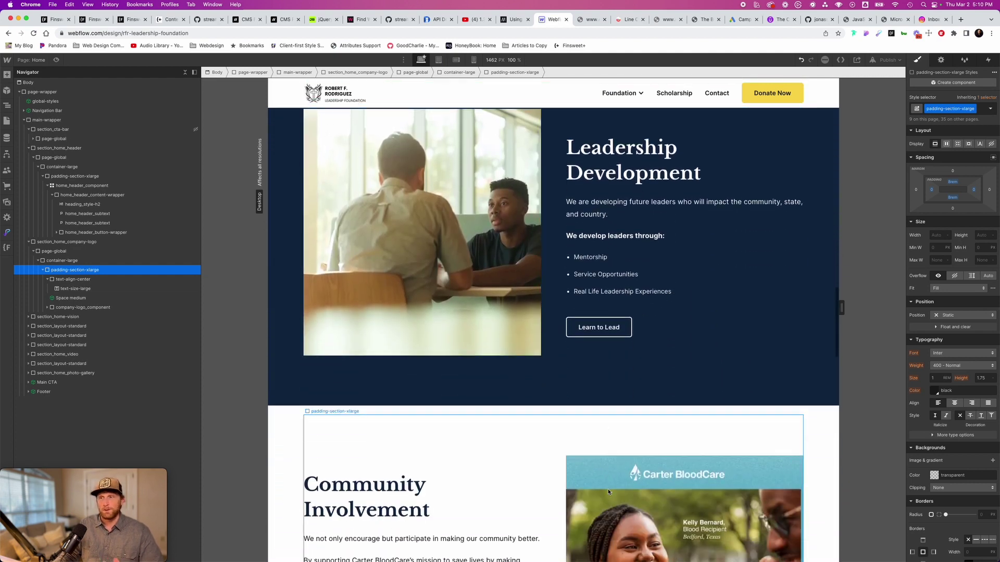
{"action": "scroll", "coordinate": [608, 487], "scroll_direction": "up", "scroll_amount": 20}
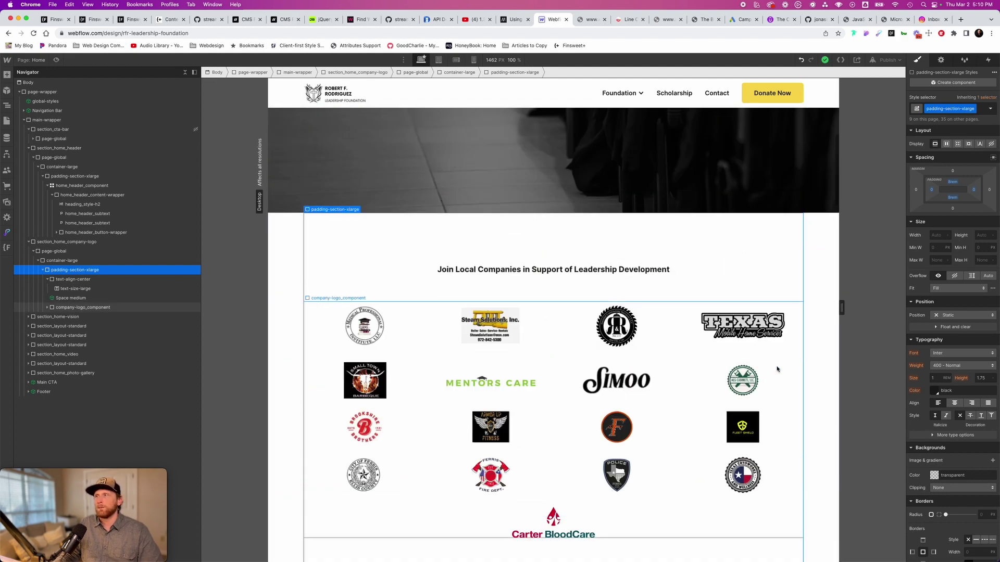
Reset the padding-section-xlarge top and bottom padding to 4rem and review the sections.
{"action": "left_click", "coordinate": [953, 182]}
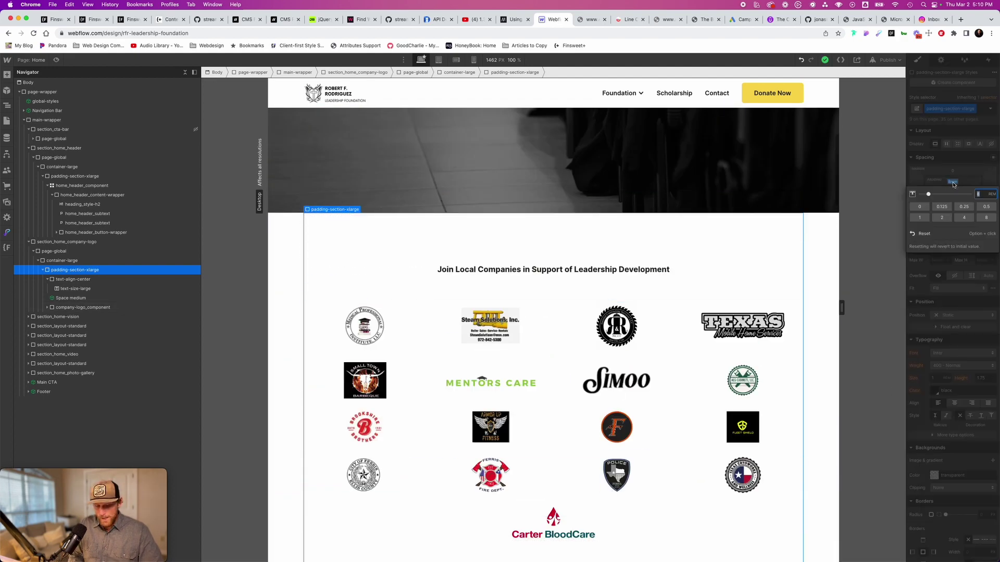
{"action": "type", "text": "4"}
{"action": "key", "text": "Return"}
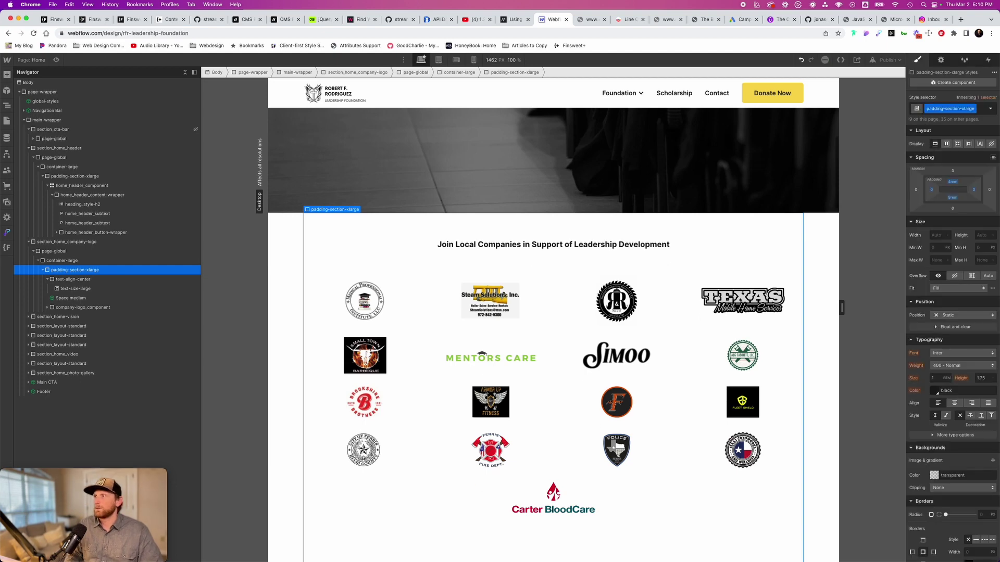
{"action": "left_click", "coordinate": [953, 197]}
{"action": "type", "text": "4"}
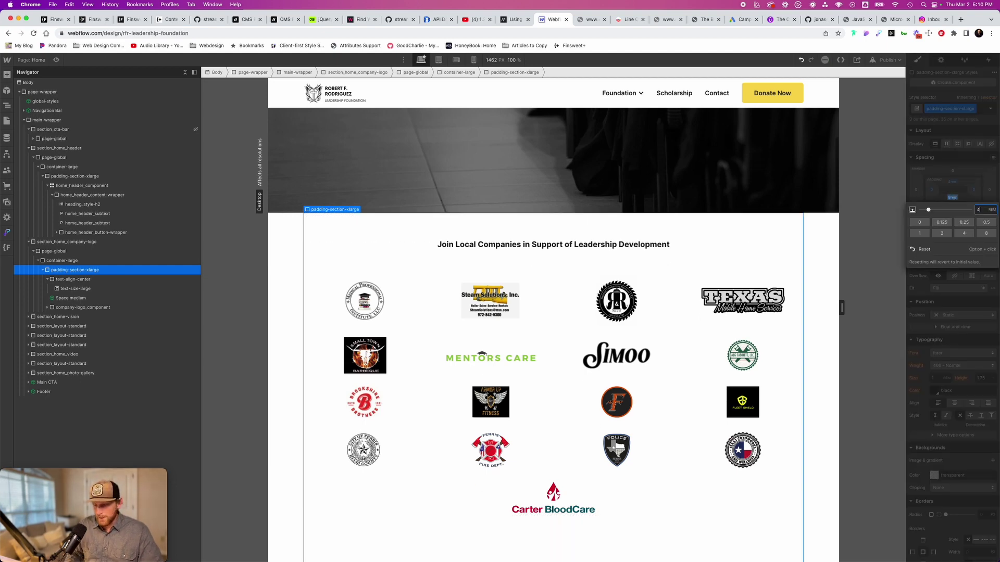
{"action": "key", "text": "Return"}
{"action": "scroll", "coordinate": [603, 365], "scroll_direction": "down", "scroll_amount": 7}
{"action": "scroll", "coordinate": [603, 365], "scroll_direction": "down", "scroll_amount": 12}
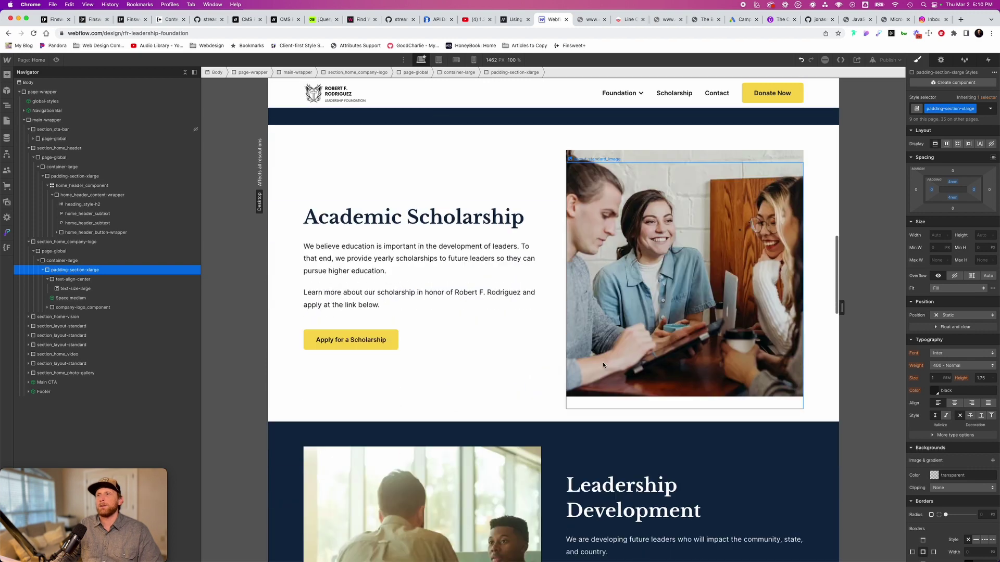
{"action": "scroll", "coordinate": [602, 365], "scroll_direction": "down", "scroll_amount": 7}
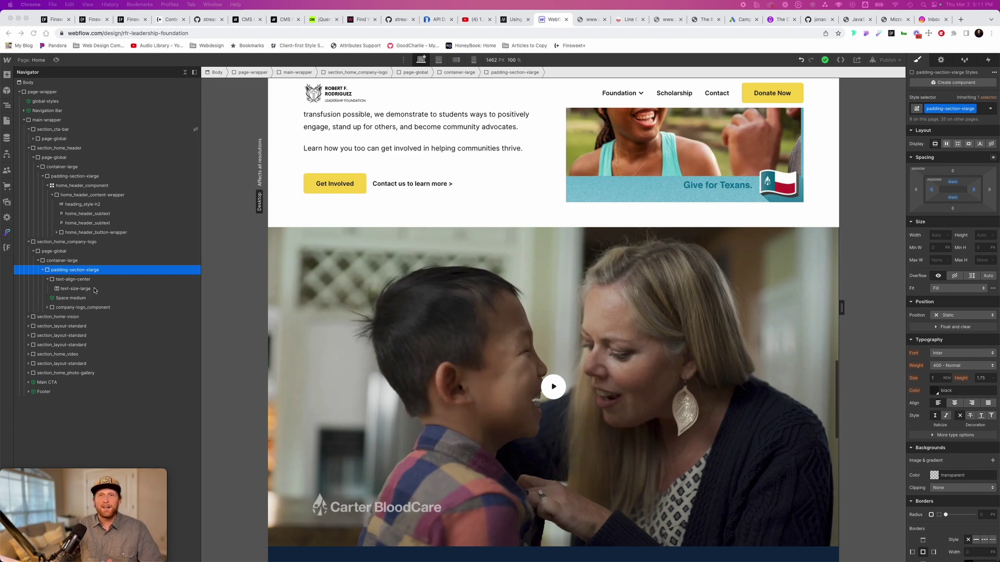
Inspect classes on the text-align-center wrapper, Mobilize and empower heading, and Our Vision label.
{"action": "left_click", "coordinate": [78, 279]}
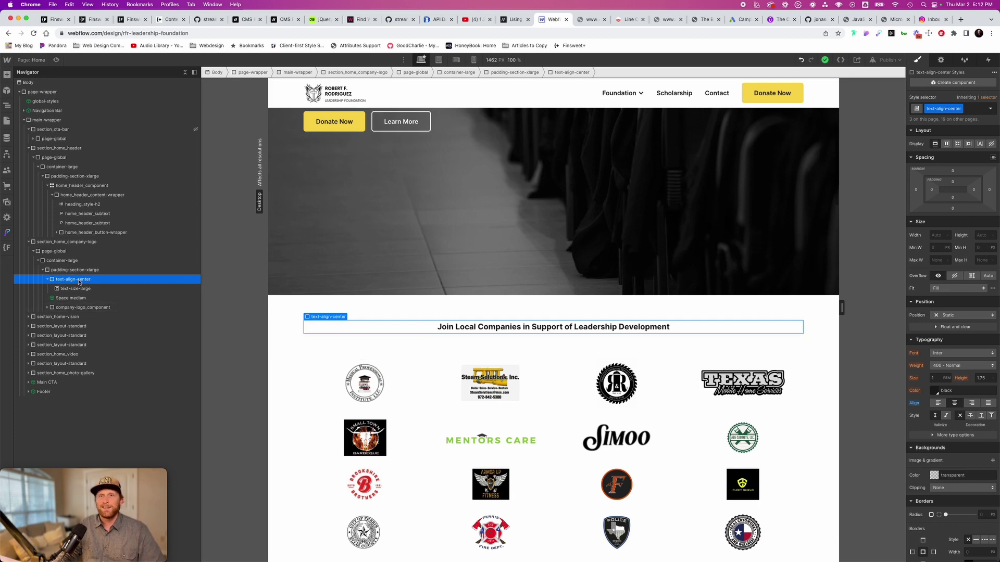
{"action": "scroll", "coordinate": [645, 461], "scroll_direction": "down", "scroll_amount": 8}
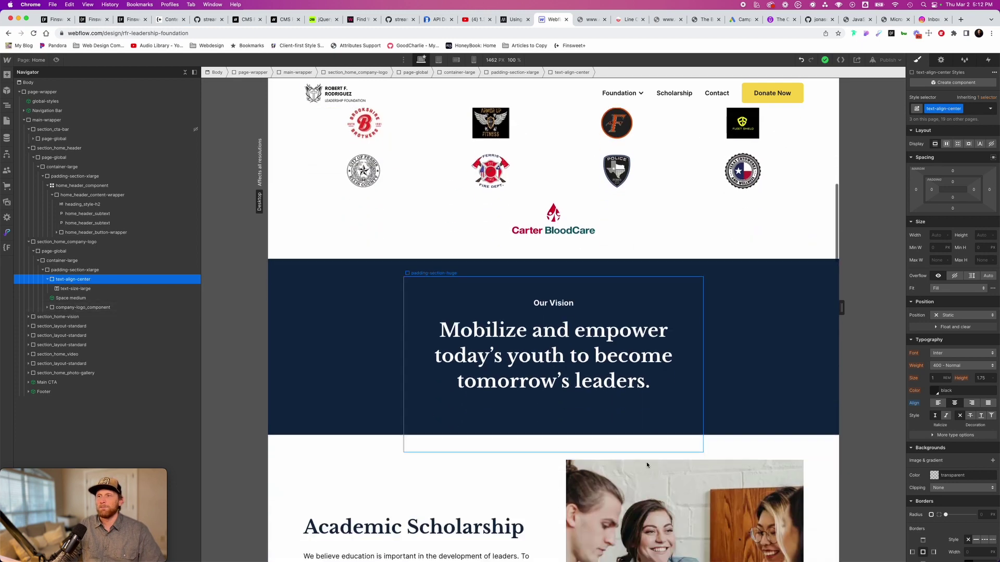
{"action": "left_click", "coordinate": [545, 275]}
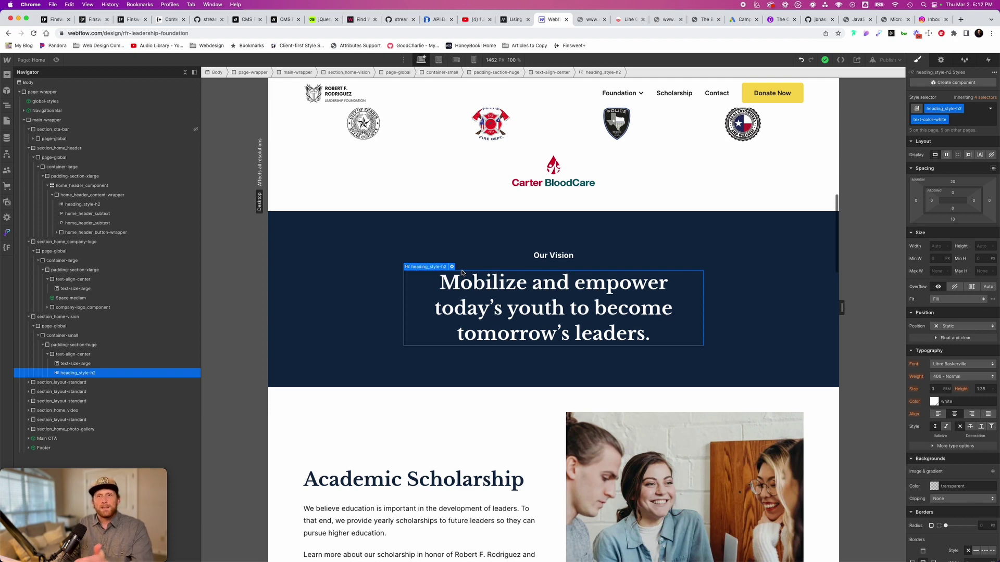
{"action": "left_click", "coordinate": [482, 259]}
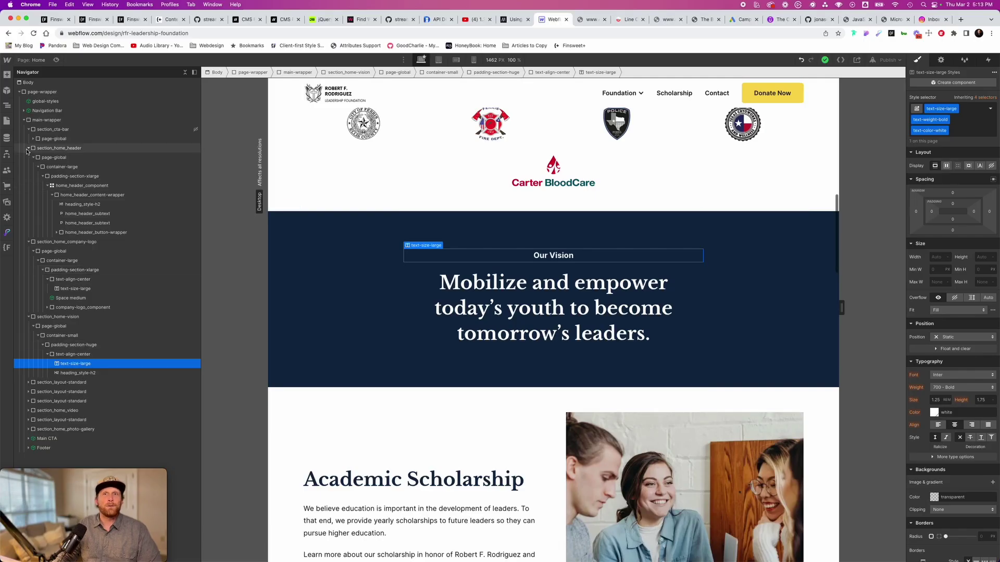
{"action": "left_click", "coordinate": [27, 149]}
Collapse the Navigator sections and paste a test section with two placeholder images into main-wrapper.
{"action": "left_click", "coordinate": [28, 157]}
{"action": "left_click", "coordinate": [29, 167]}
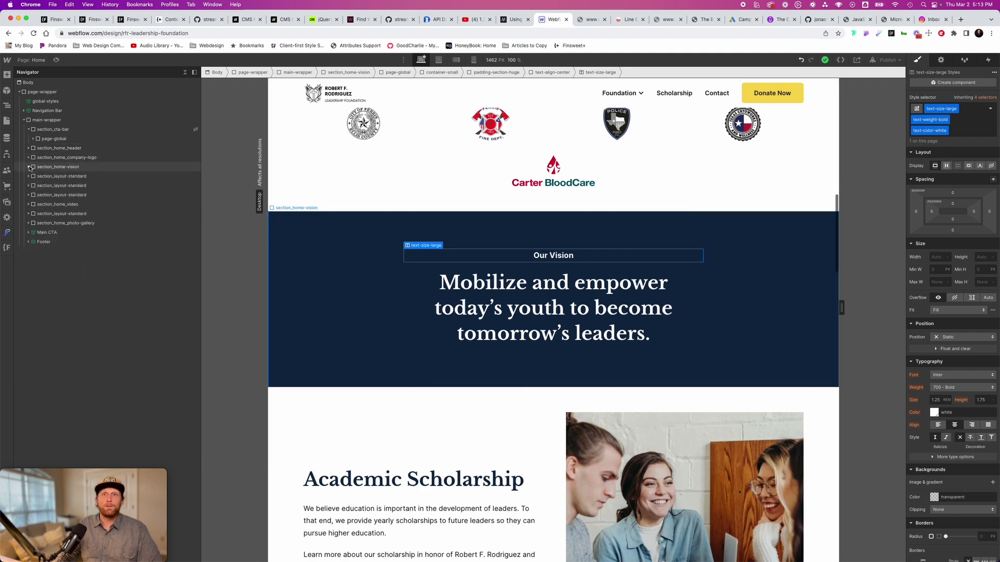
{"action": "left_click", "coordinate": [28, 129]}
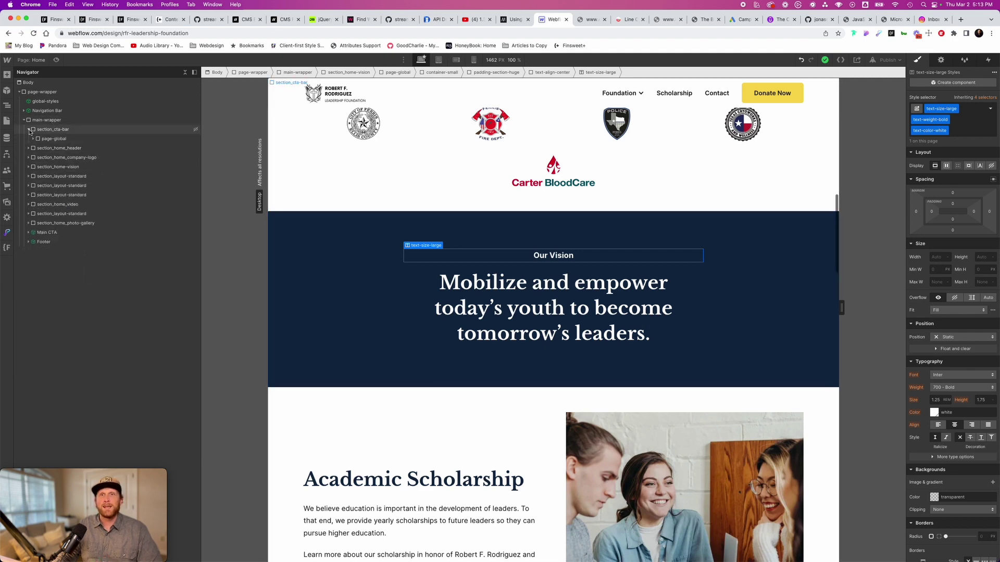
{"action": "left_click", "coordinate": [38, 121]}
{"action": "key", "text": "super+k"}
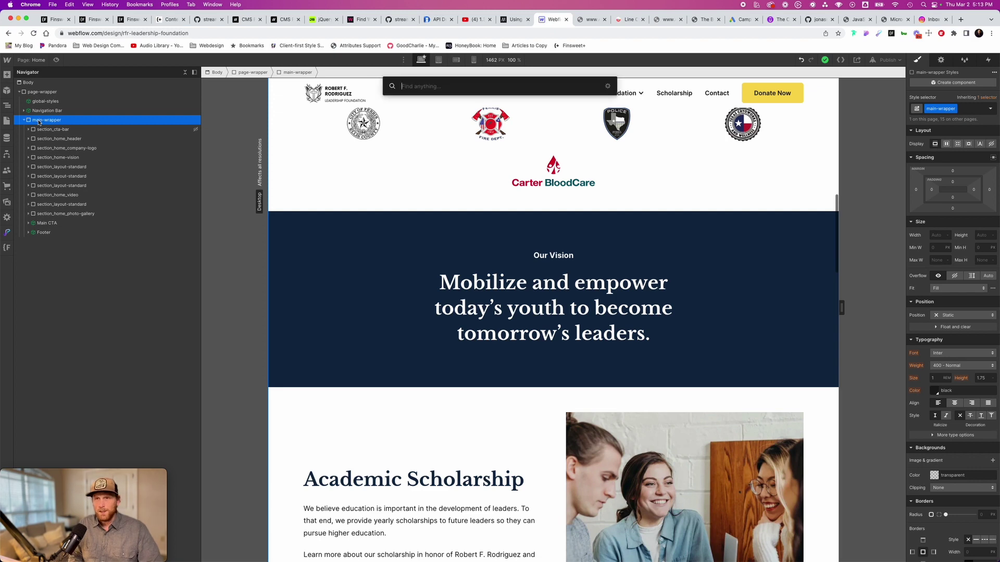
{"action": "key", "text": "Escape"}
{"action": "key", "text": "super+v"}
Give the first placeholder image a width of 100%.
{"action": "left_click", "coordinate": [304, 529]}
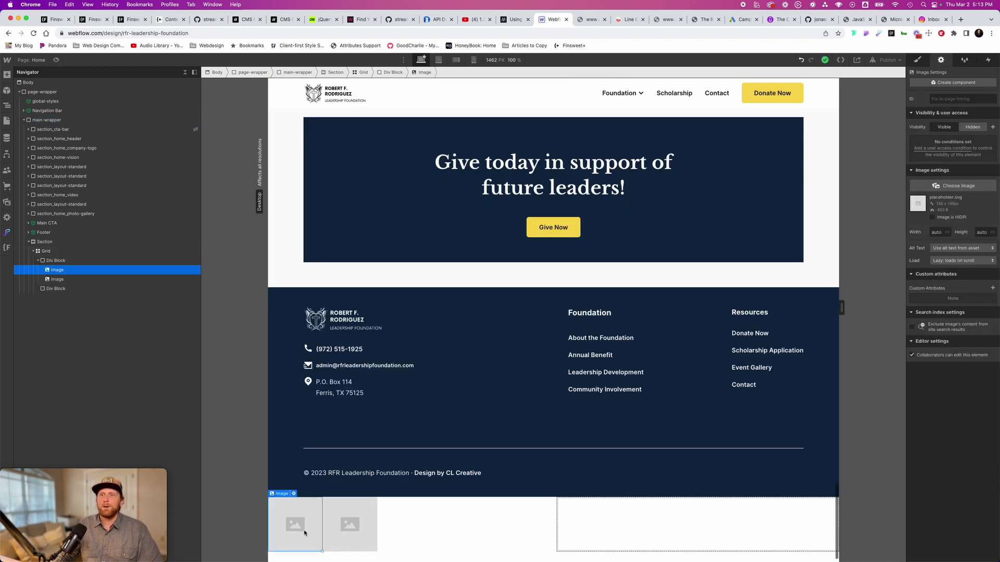
{"action": "left_click", "coordinate": [918, 60]}
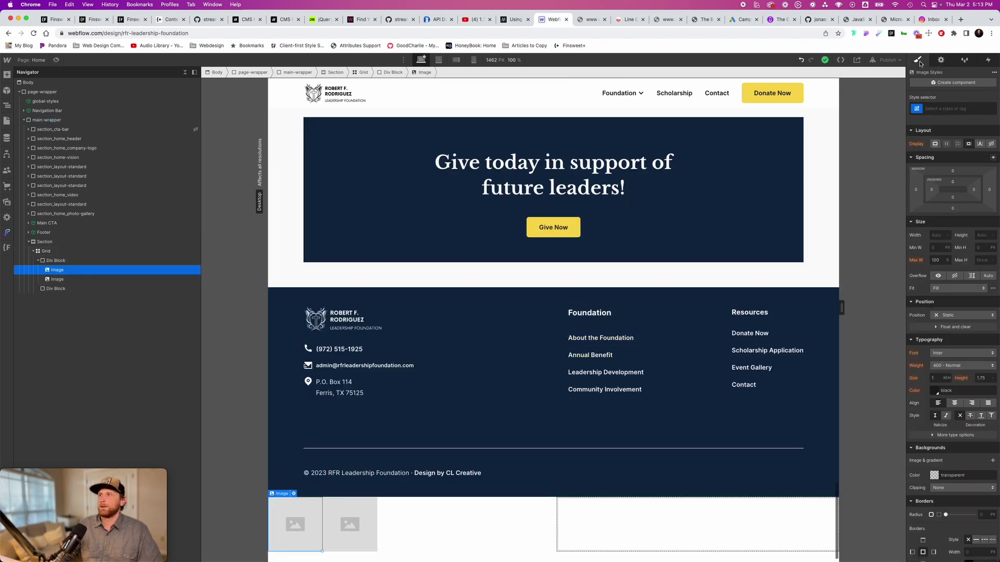
{"action": "left_click", "coordinate": [936, 235]}
{"action": "type", "text": "100"}
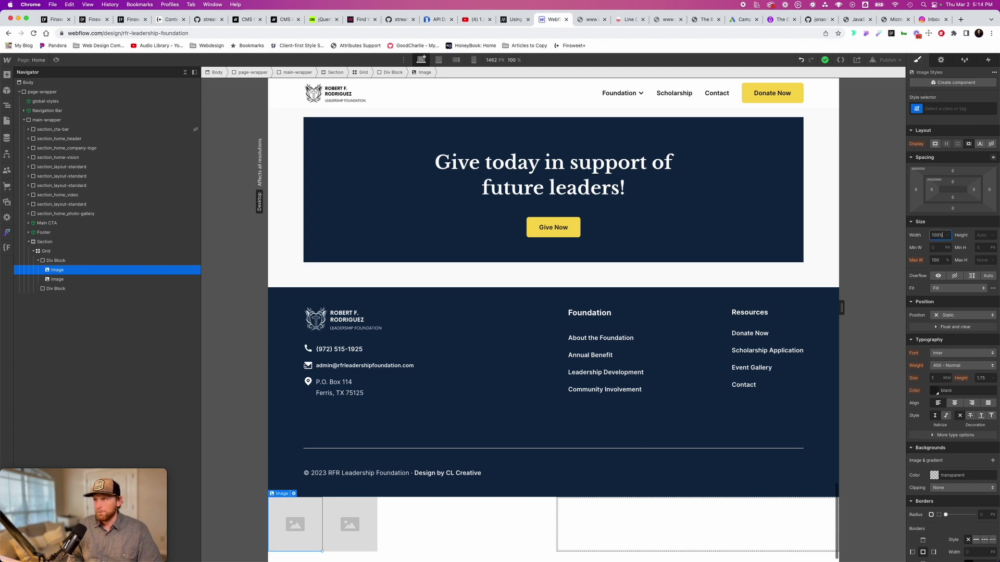
{"action": "key", "text": "Tab"}
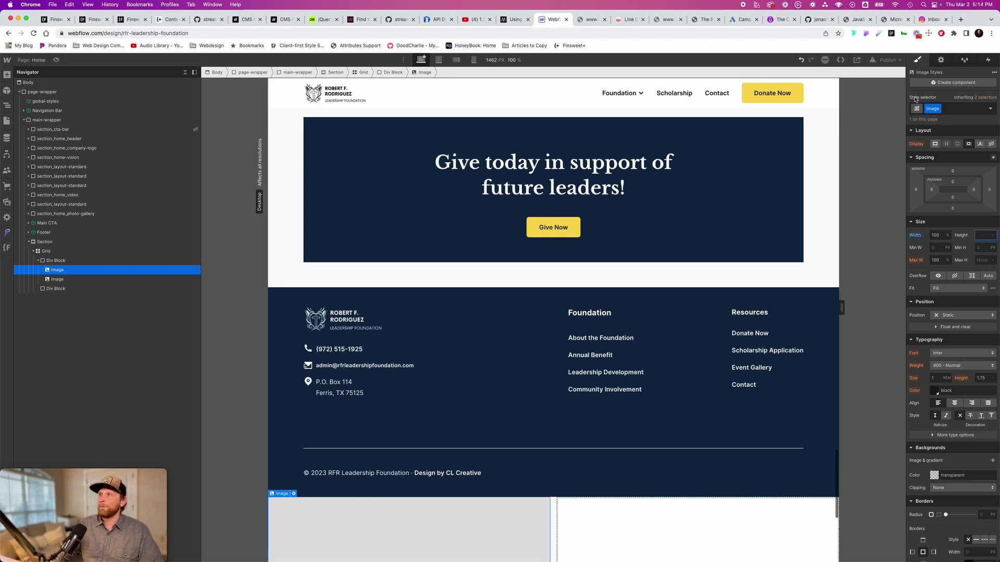